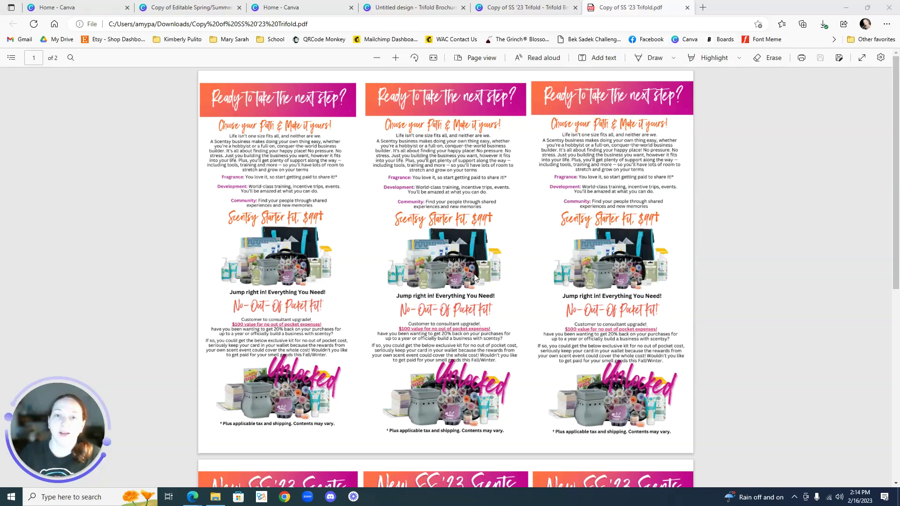
- Switch to the Spring/Summer Scents rack card design, dismiss the download notice, and review pages 1–2
click(200, 10)
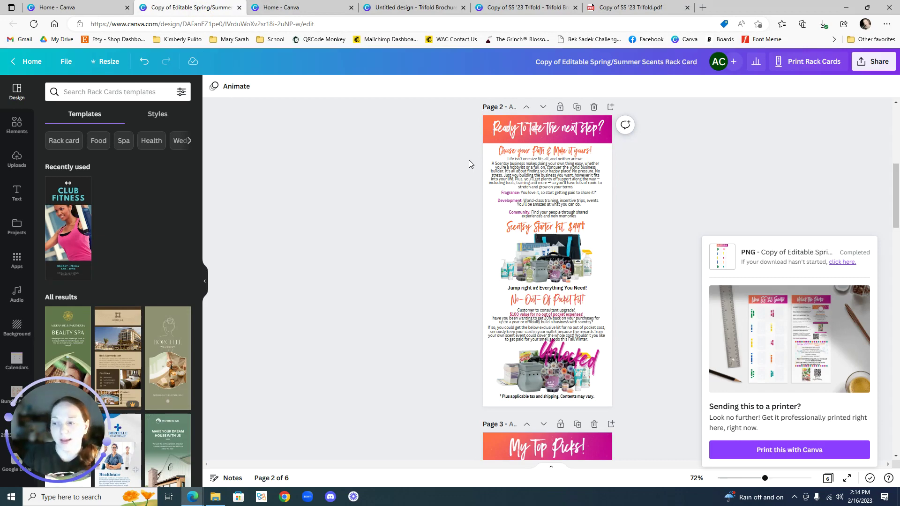
click(820, 148)
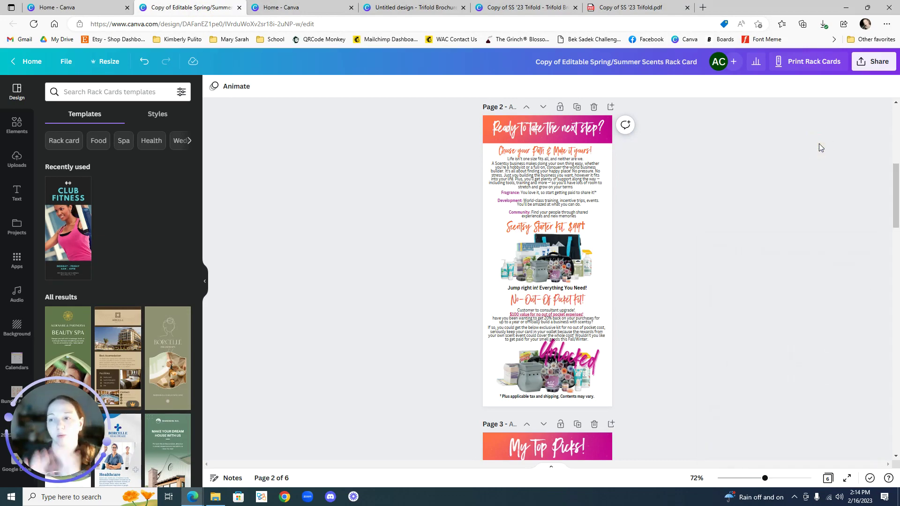
scroll(801, 145, up, 5)
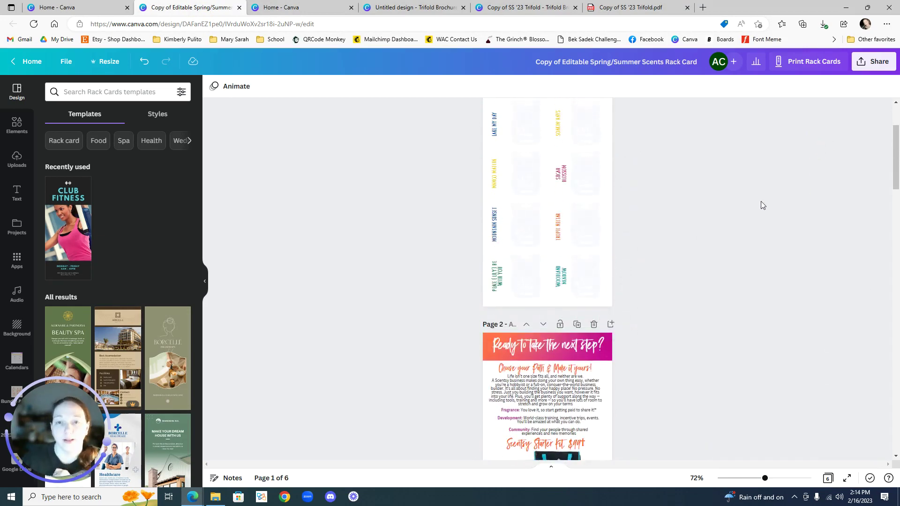
scroll(737, 201, up, 2)
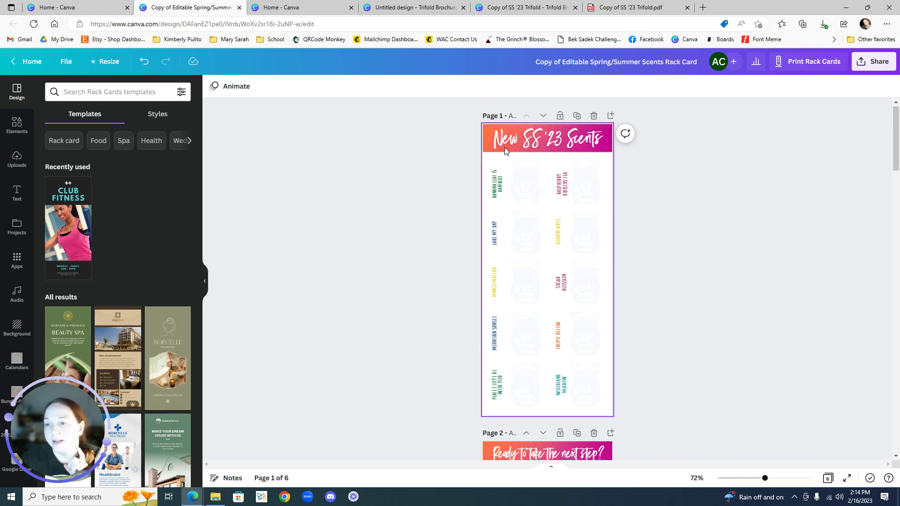
scroll(554, 269, down, 6)
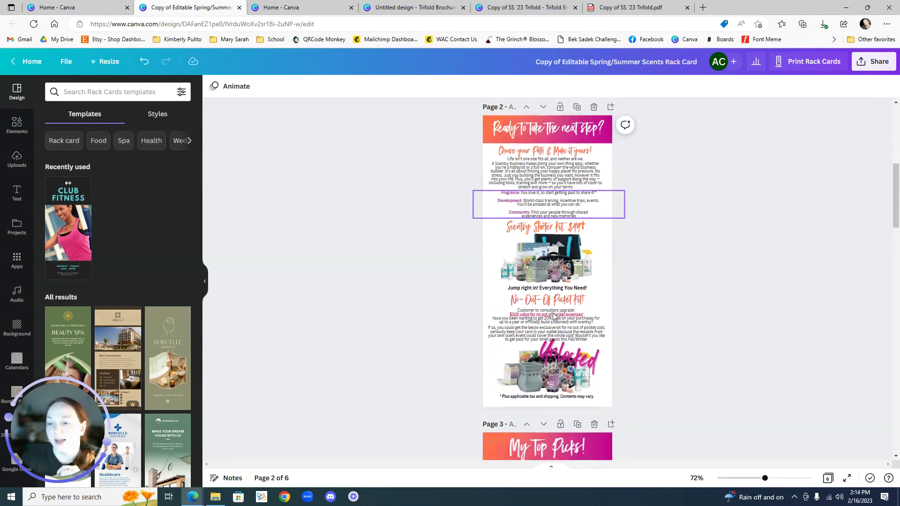
scroll(575, 273, down, 8)
scroll(575, 272, up, 9)
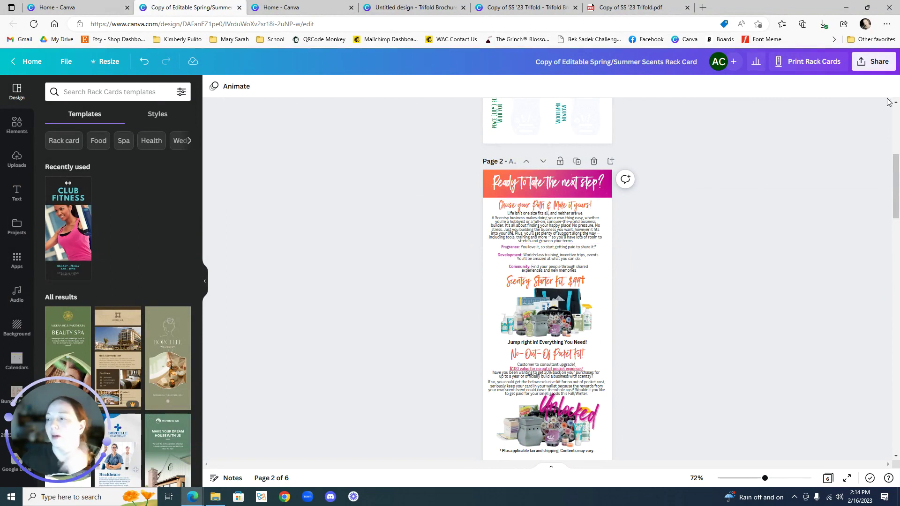
- Open the download settings as PNG and select only pages 1 and 2 for export
click(886, 69)
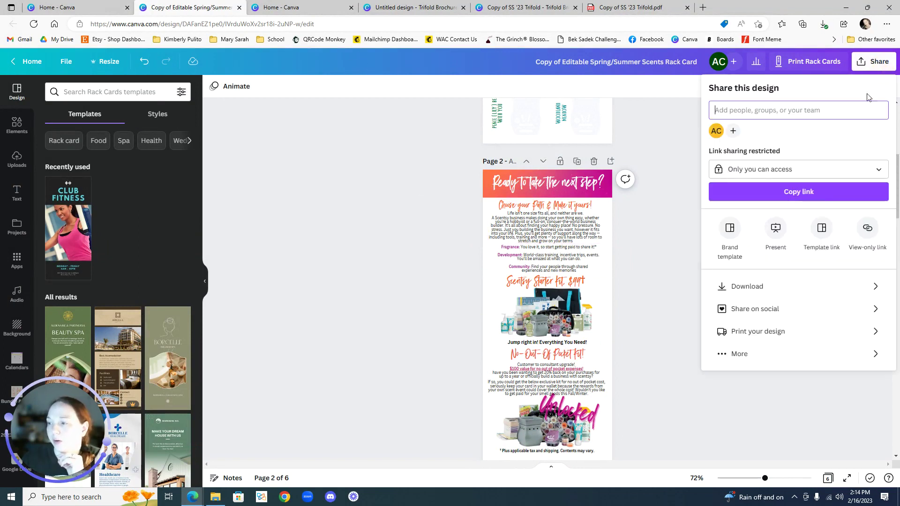
click(773, 288)
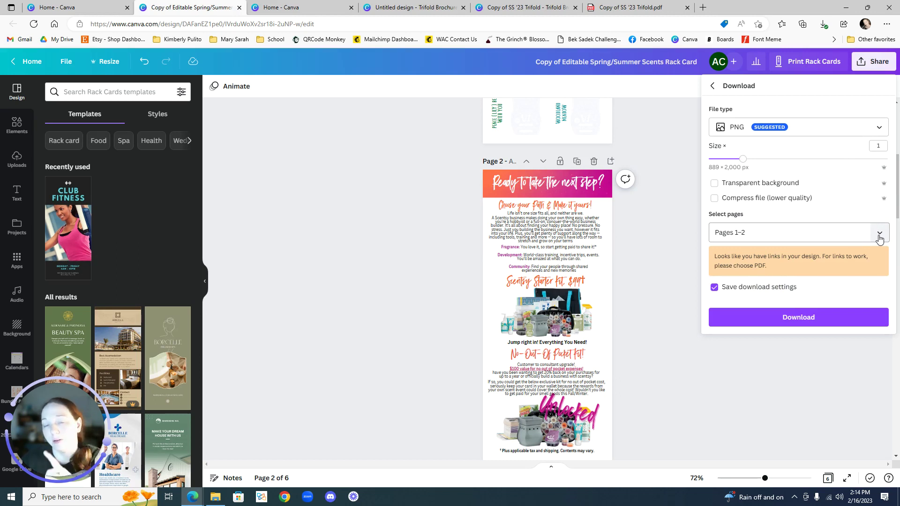
click(880, 239)
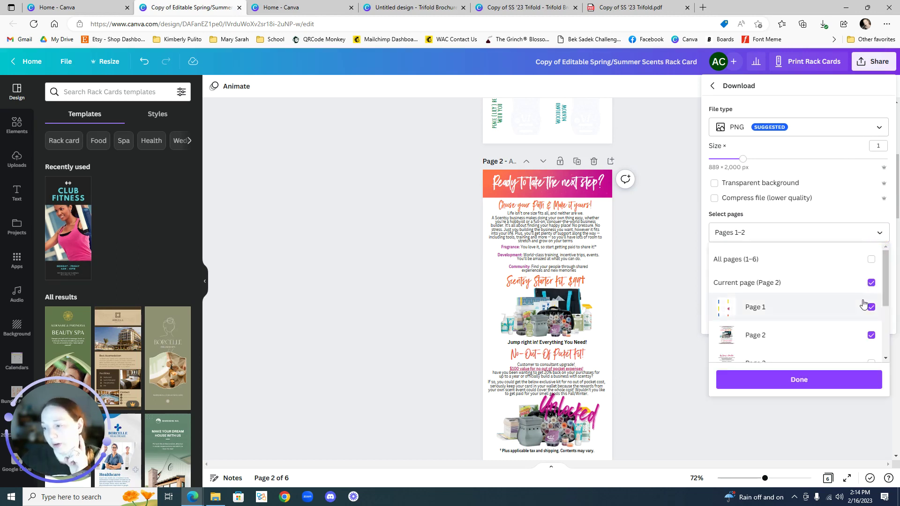
scroll(874, 309, down, 1)
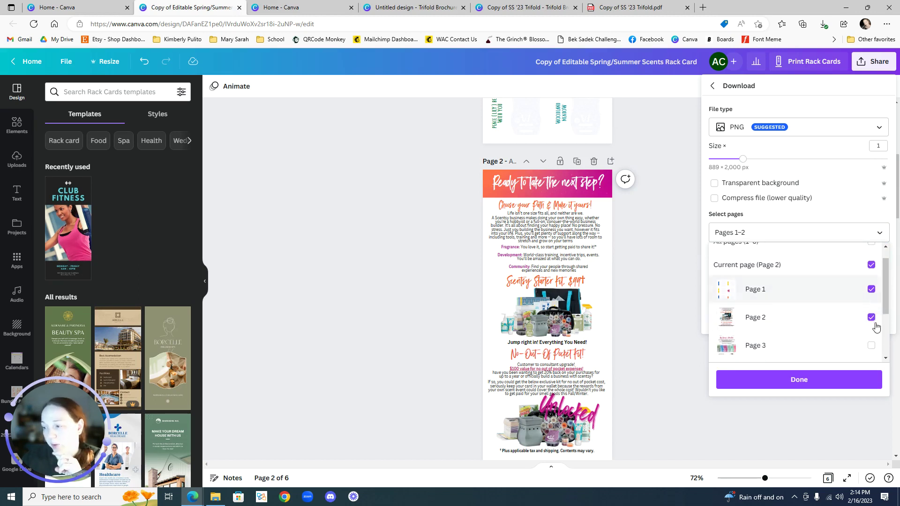
click(863, 378)
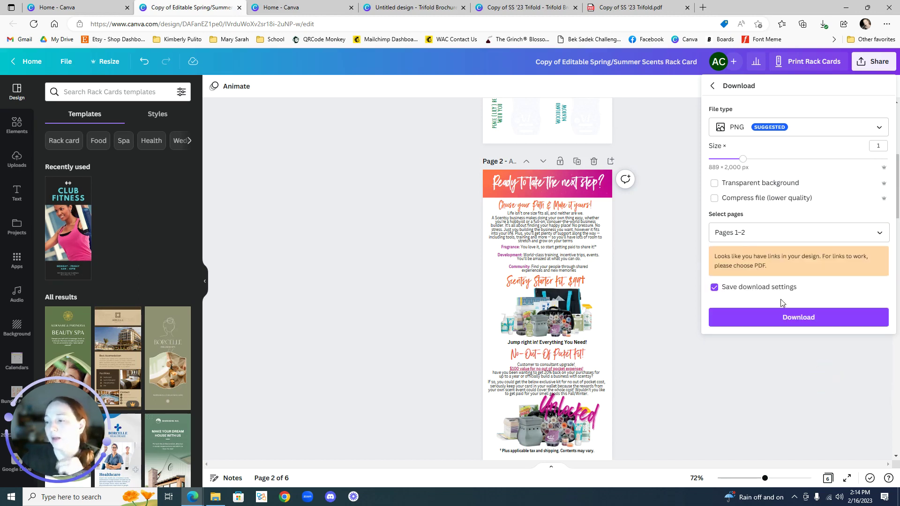
- Extract the rack card zip in Downloads into its suggested folder and open that folder
click(216, 497)
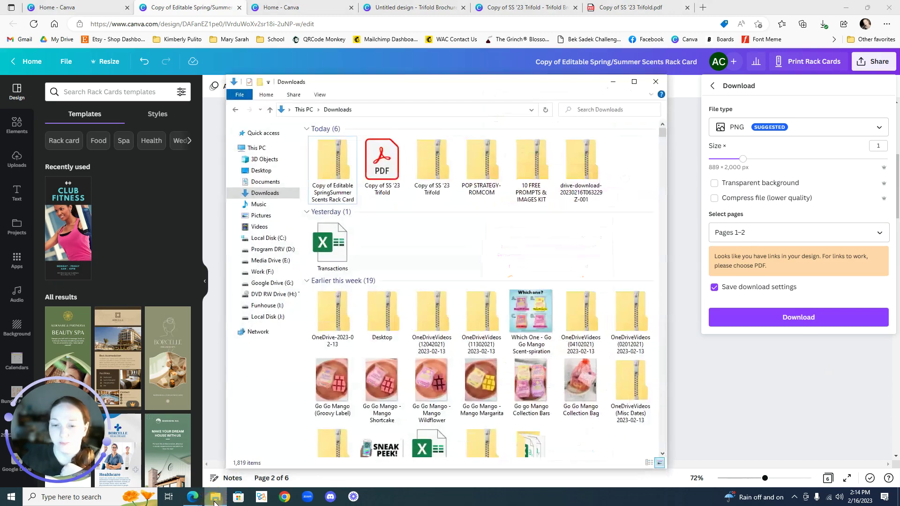
right_click(338, 174)
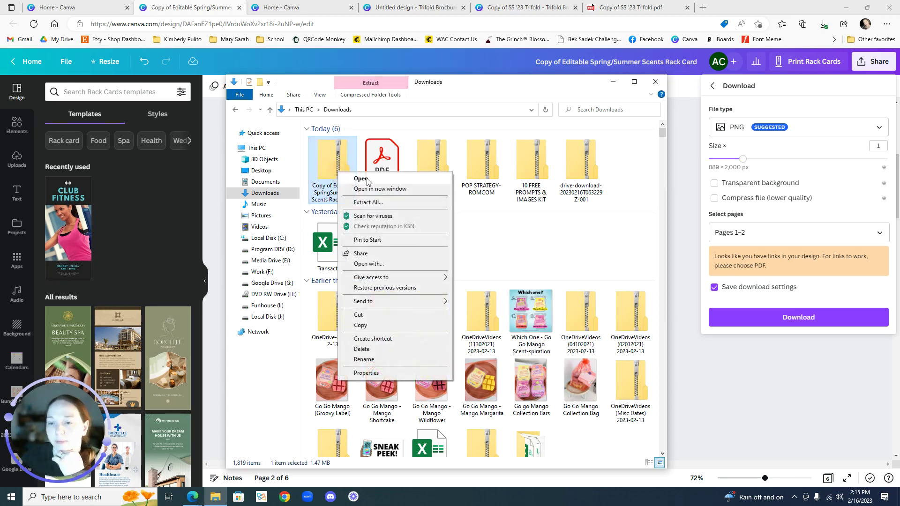
click(363, 204)
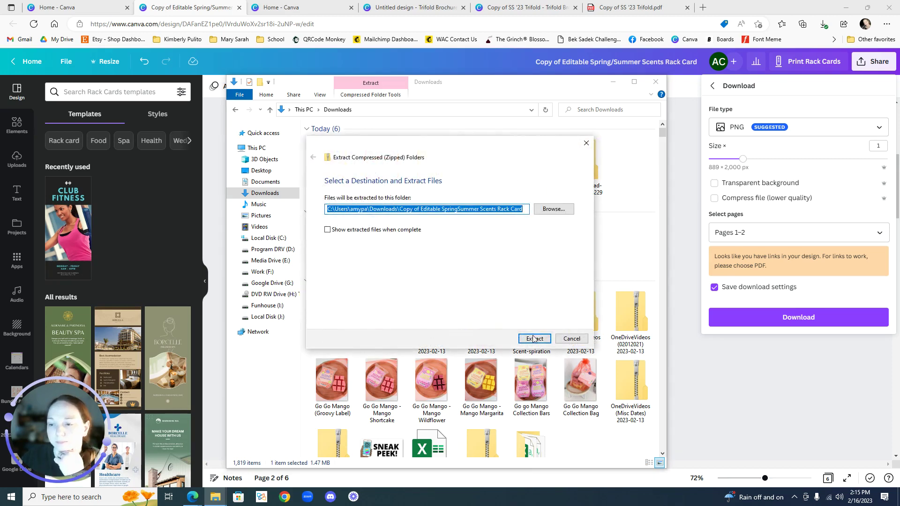
click(534, 338)
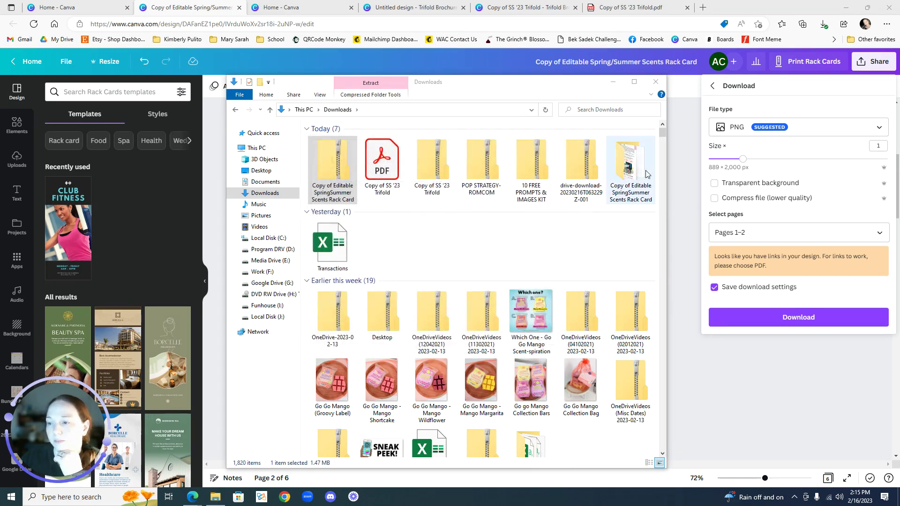
double_click(637, 171)
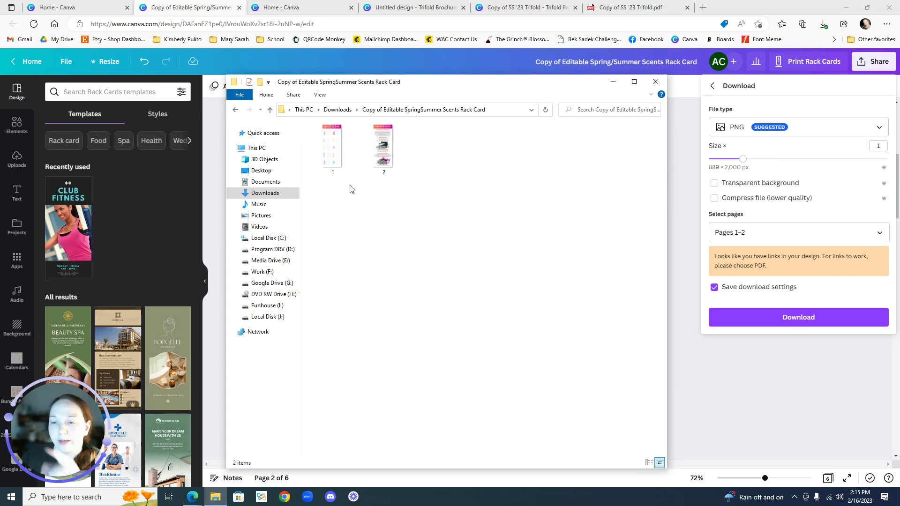
- Close the rack card's download settings and create a new 11 × 8.5 in trifold brochure from Home
click(695, 285)
click(758, 410)
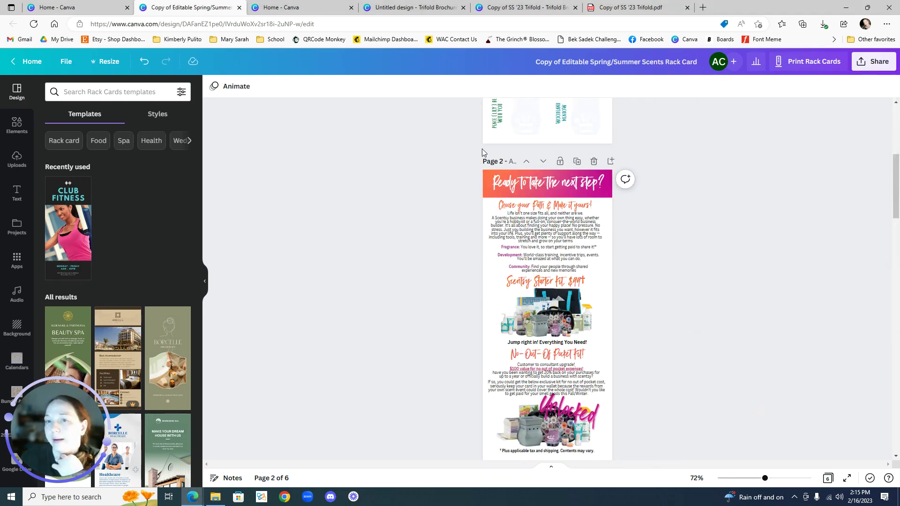
click(276, 8)
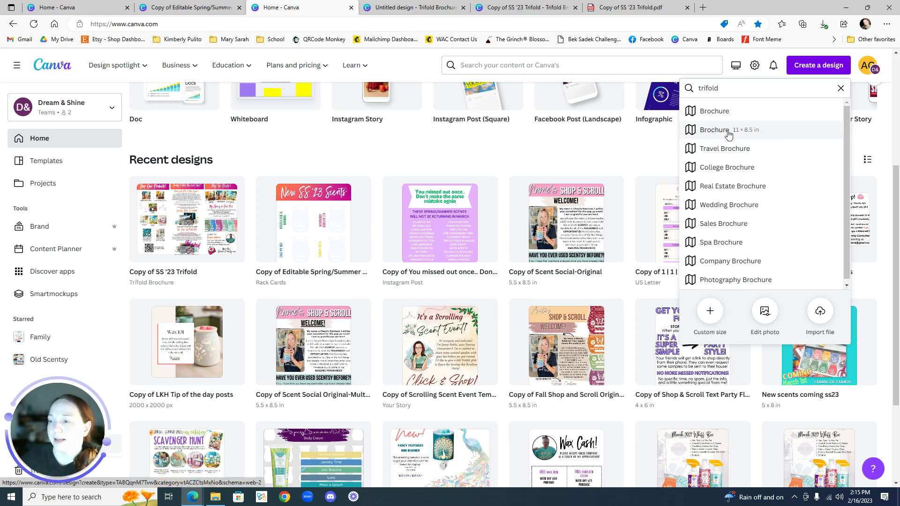
click(748, 135)
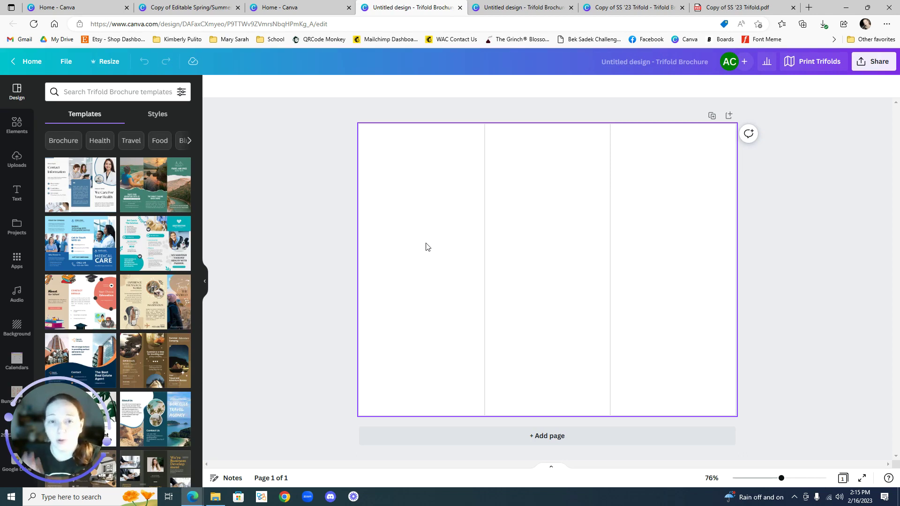
- Upload both exported page images from the extracted rack card folder into Canva
click(17, 159)
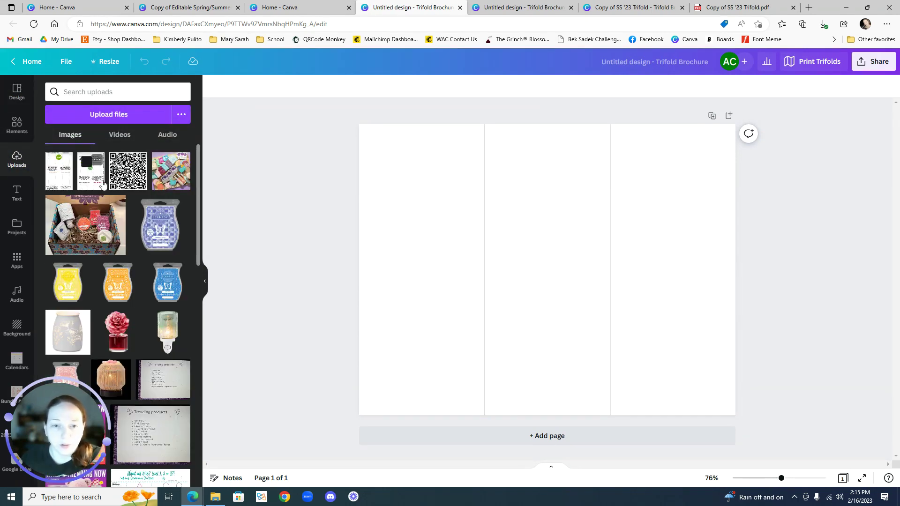
click(118, 116)
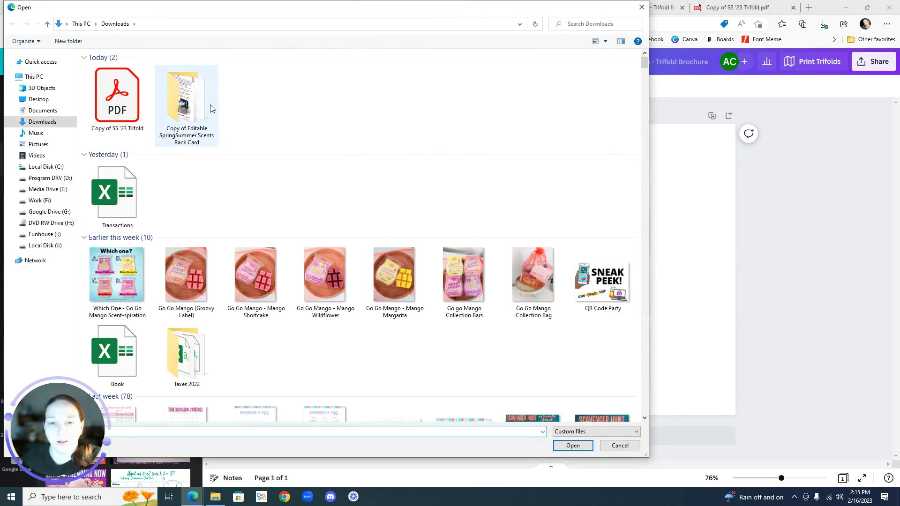
double_click(210, 109)
drag(196, 126, 97, 59)
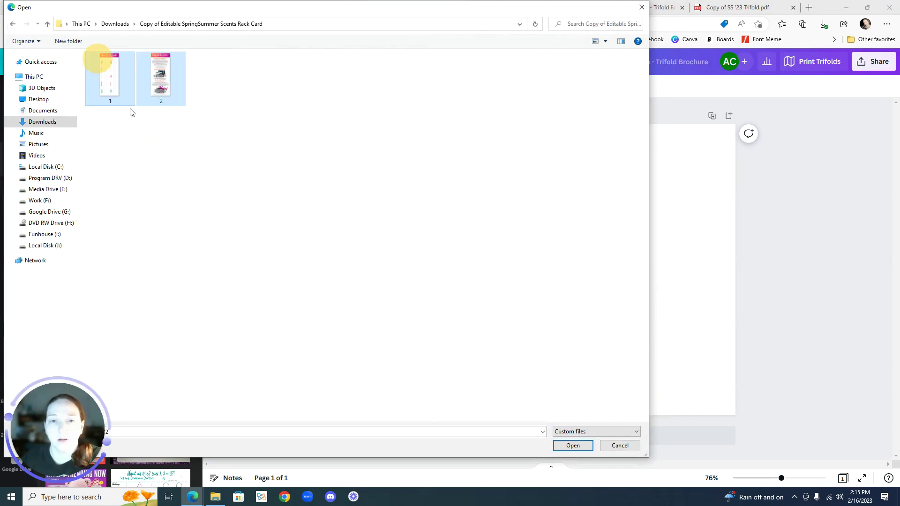
click(587, 450)
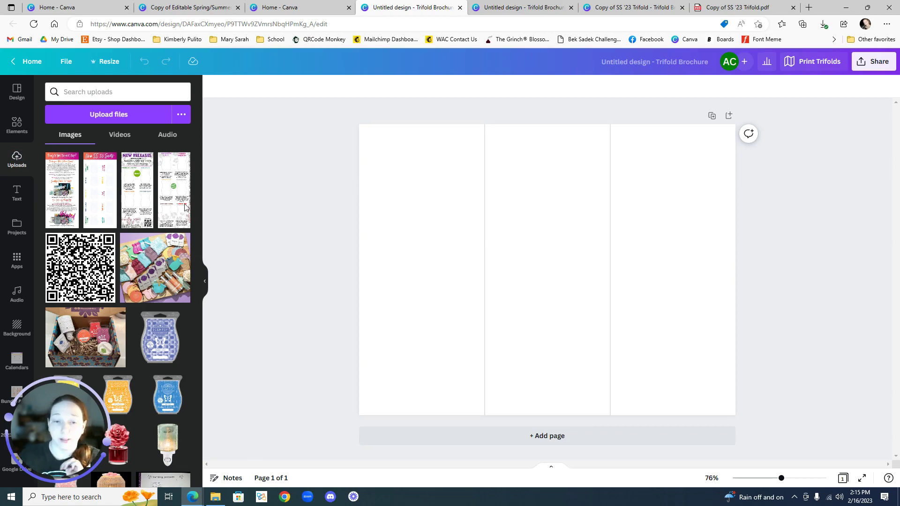
- Place the 'New SS '23 Scents' card on the brochure and resize it to fill the left panel
drag(99, 194, 406, 204)
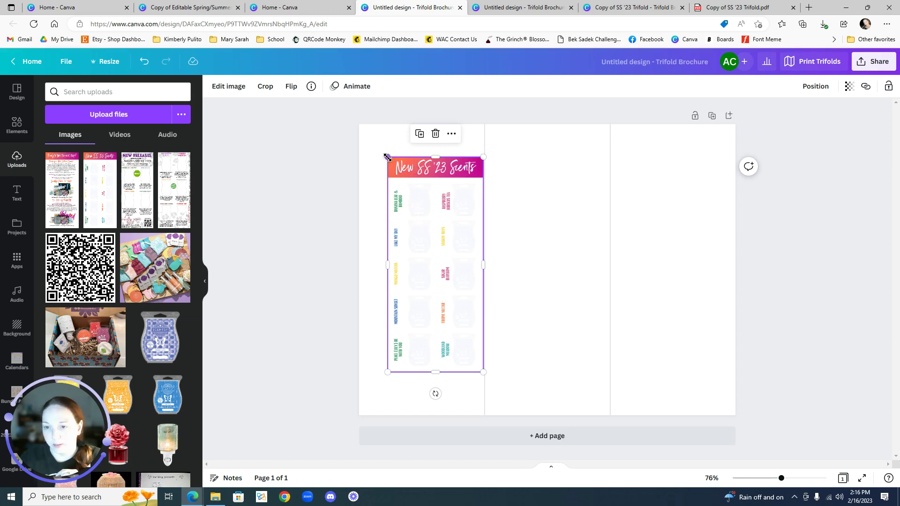
drag(387, 157, 353, 130)
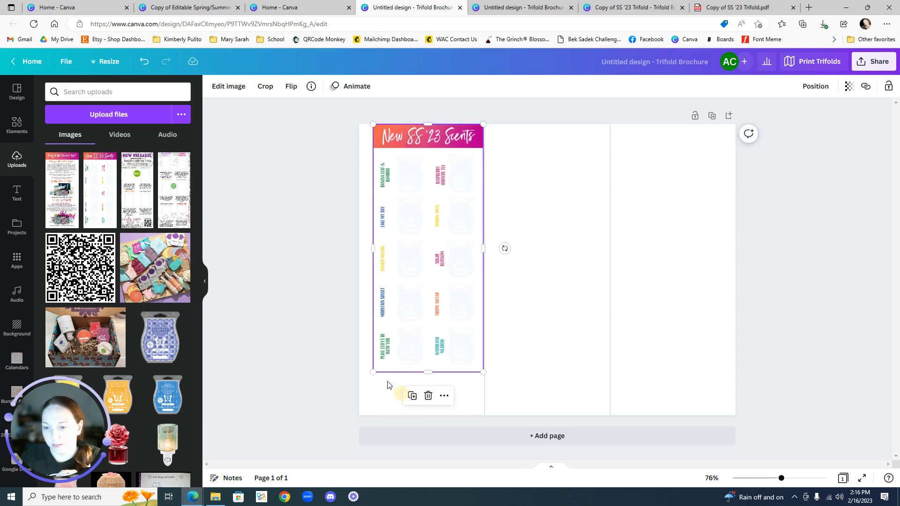
drag(373, 372, 352, 395)
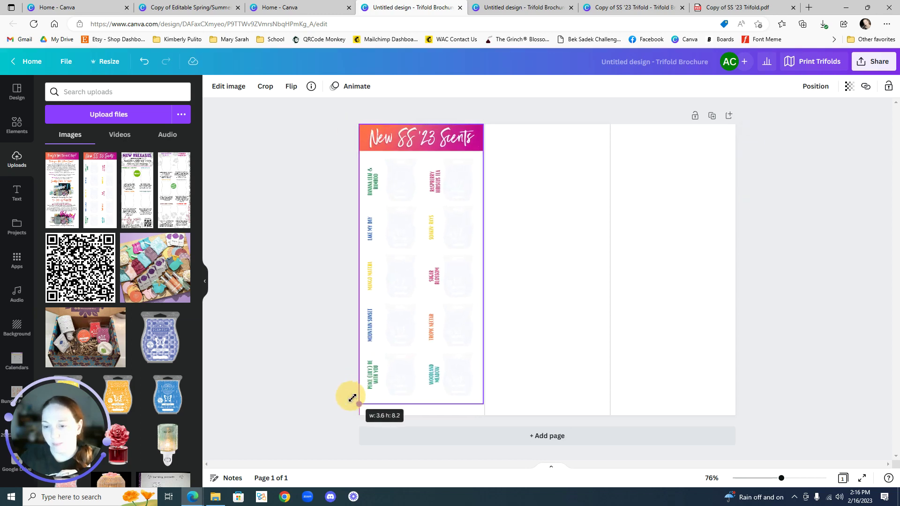
drag(391, 354, 403, 321)
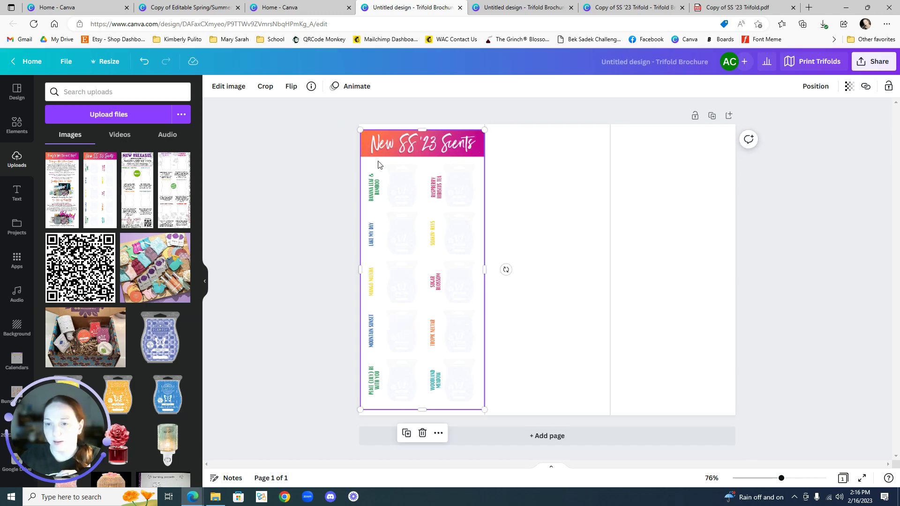
drag(362, 130, 360, 127)
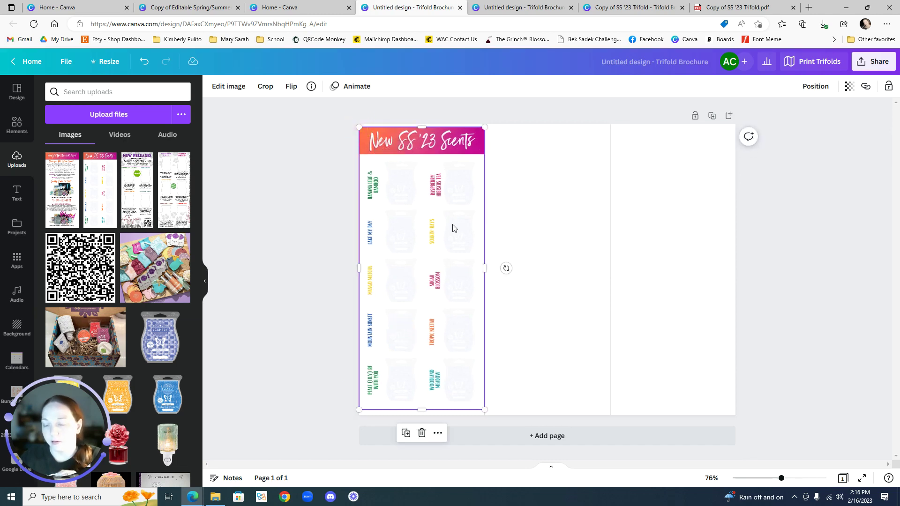
- Duplicate the scents card into the middle and third panels, aligning all three side by side
right_click(452, 228)
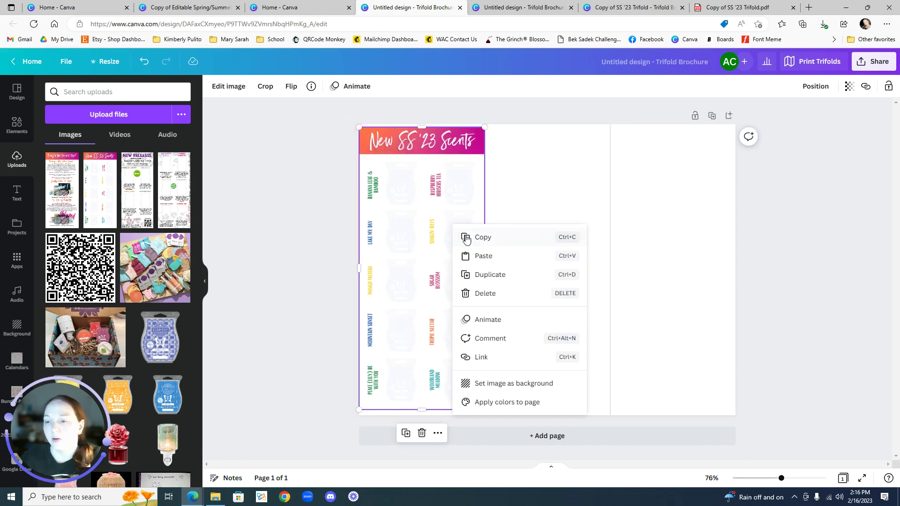
click(492, 276)
drag(491, 273, 570, 263)
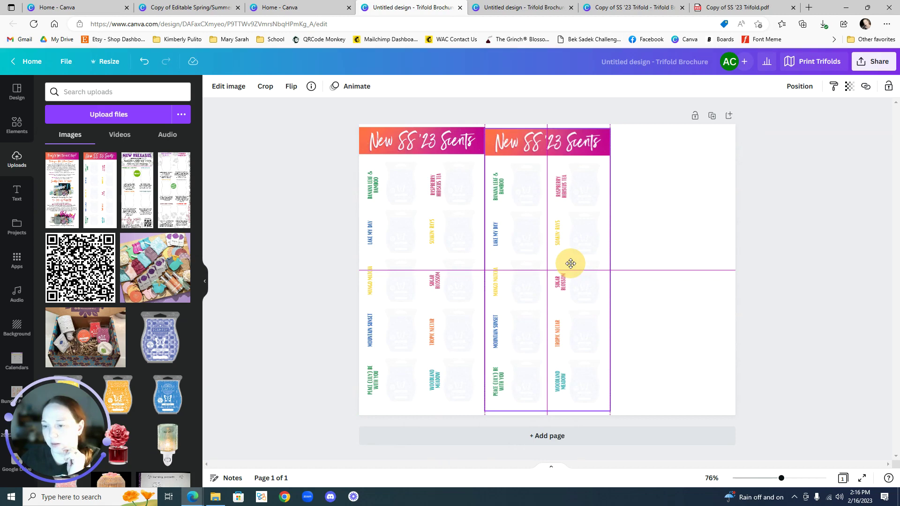
drag(570, 264, 570, 263)
drag(454, 240, 454, 238)
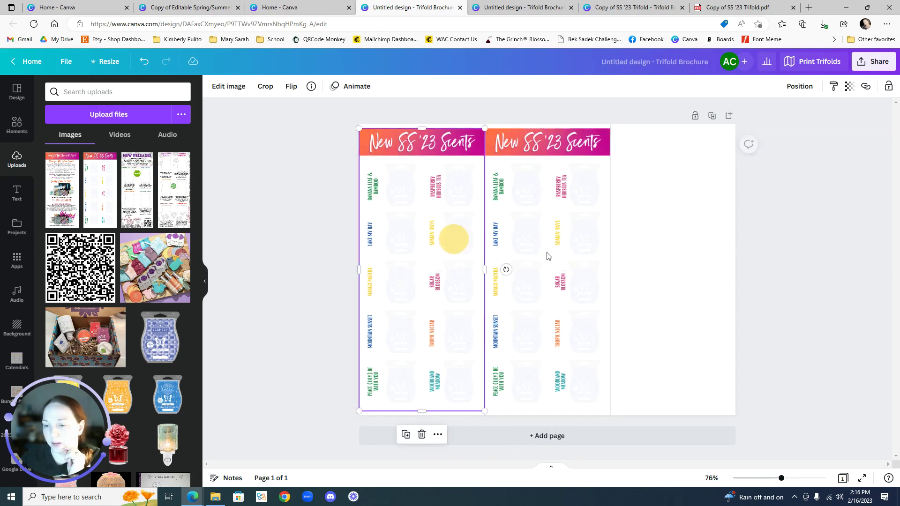
click(679, 233)
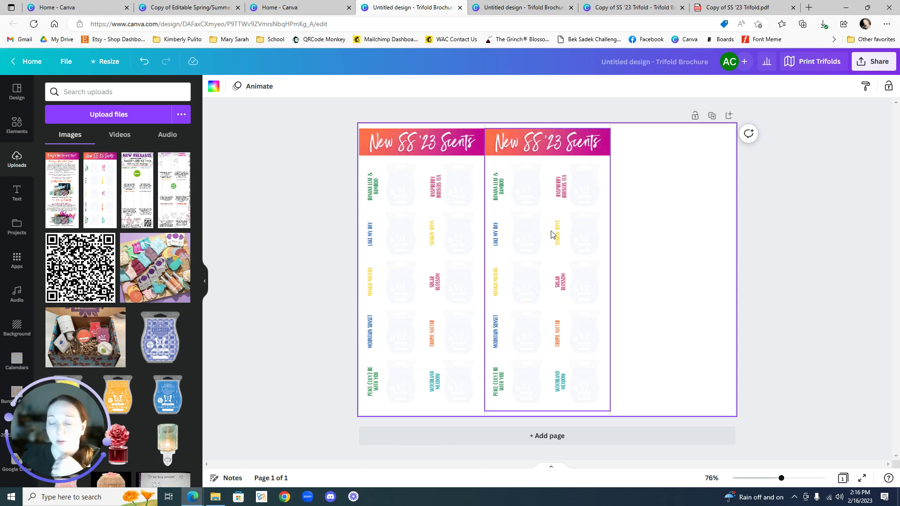
right_click(551, 264)
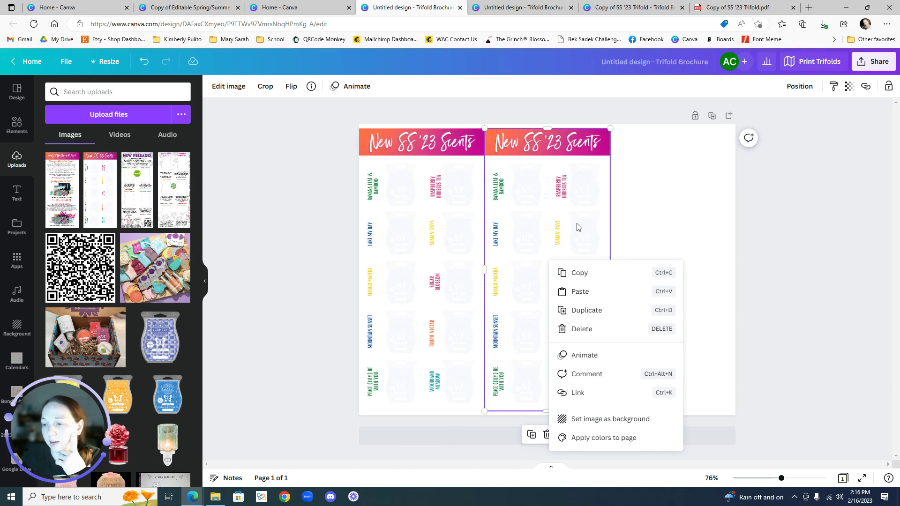
click(581, 310)
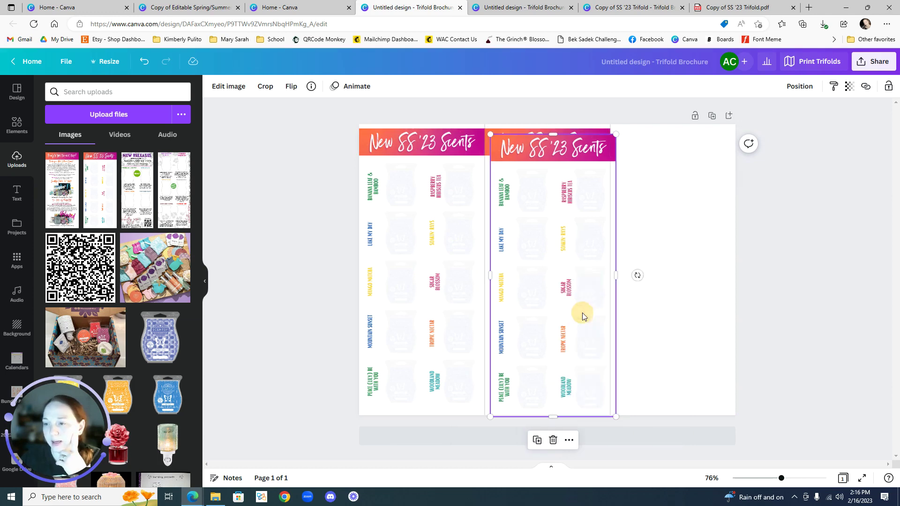
drag(580, 312, 673, 287)
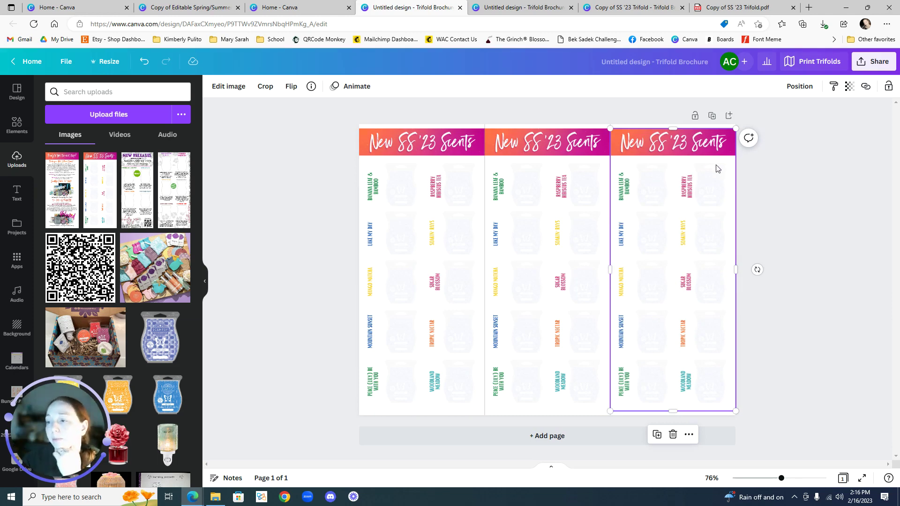
- Duplicate the page and drop the 'Ready to take the next step?' card onto all three Page 2 panels
click(712, 116)
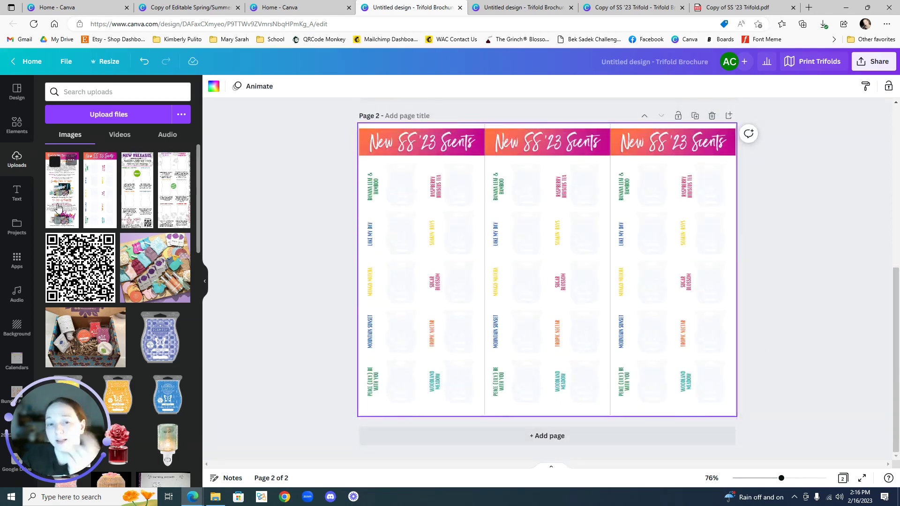
drag(58, 218, 375, 257)
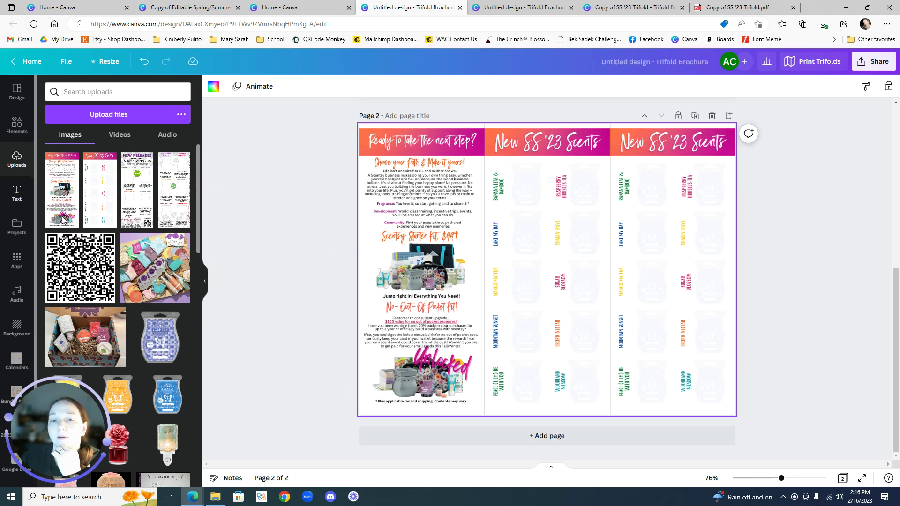
drag(70, 211, 515, 232)
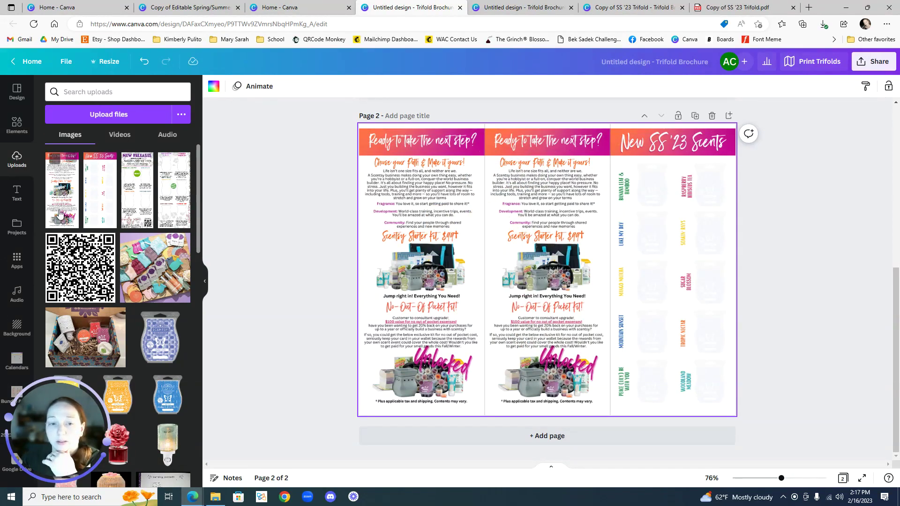
drag(63, 214, 648, 229)
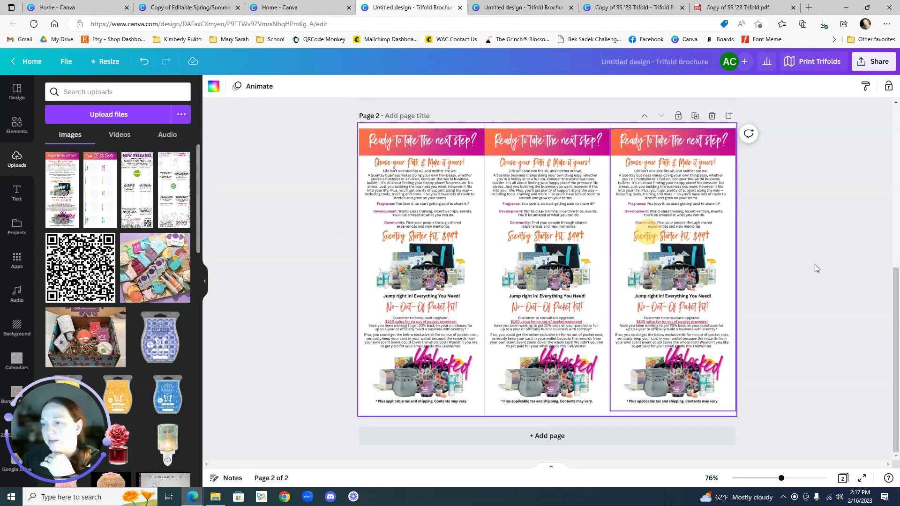
scroll(870, 265, up, 5)
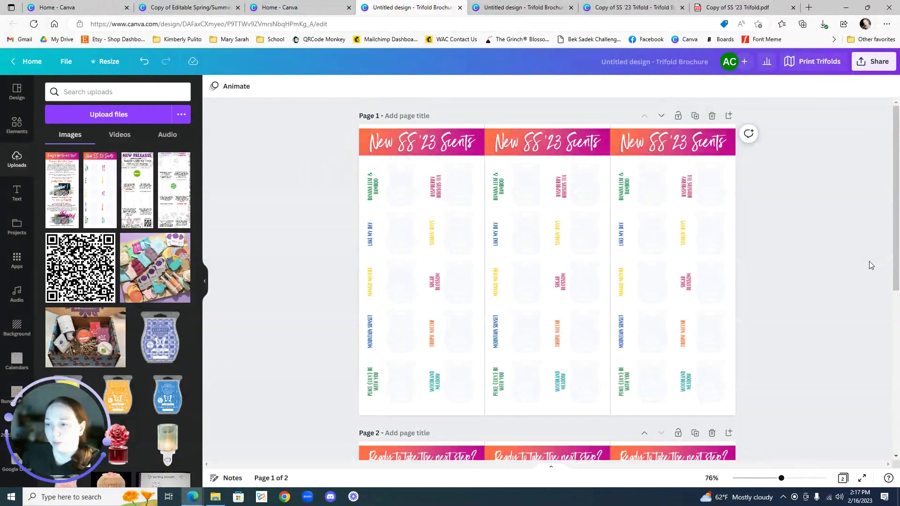
- Set the download file type to PDF Print and expand the Color Profile options
scroll(811, 305, down, 6)
scroll(784, 324, up, 1)
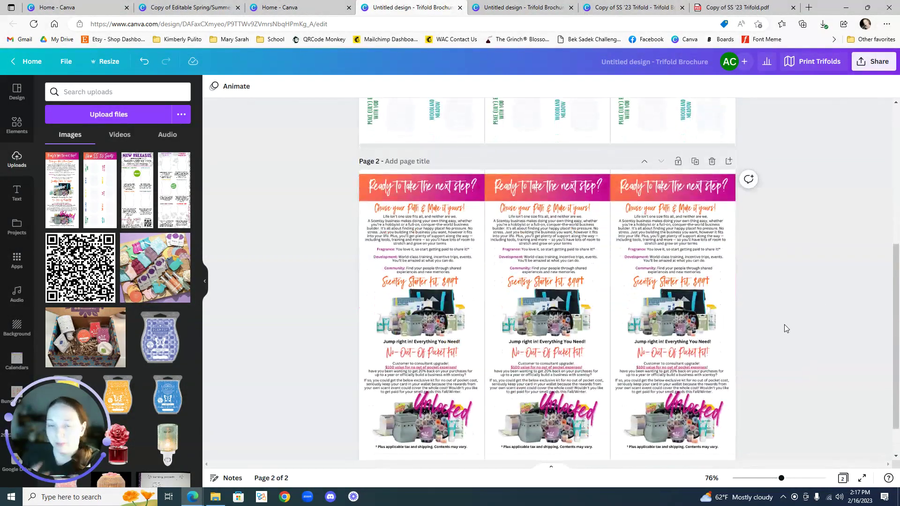
scroll(814, 284, up, 5)
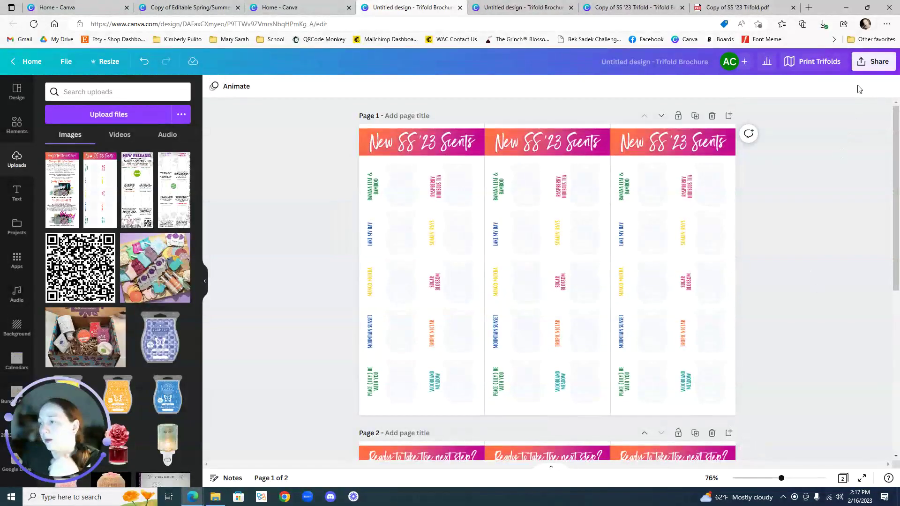
click(887, 65)
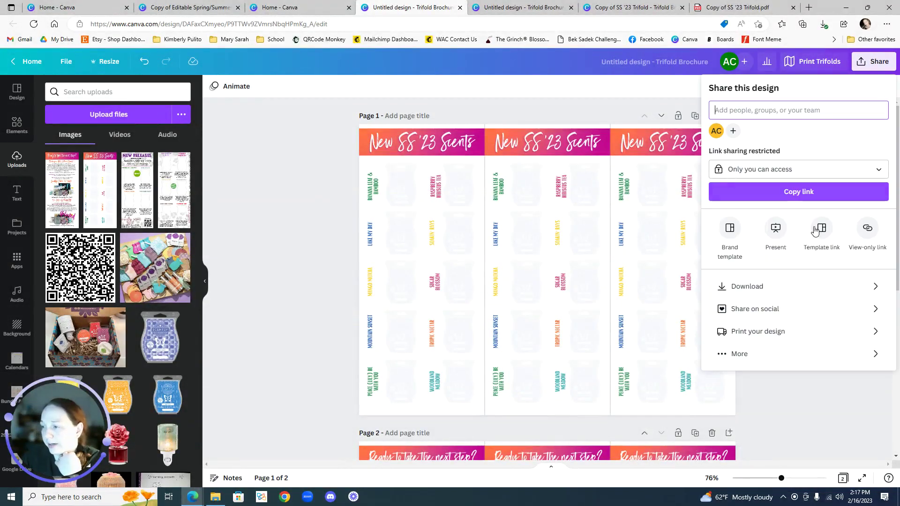
click(766, 290)
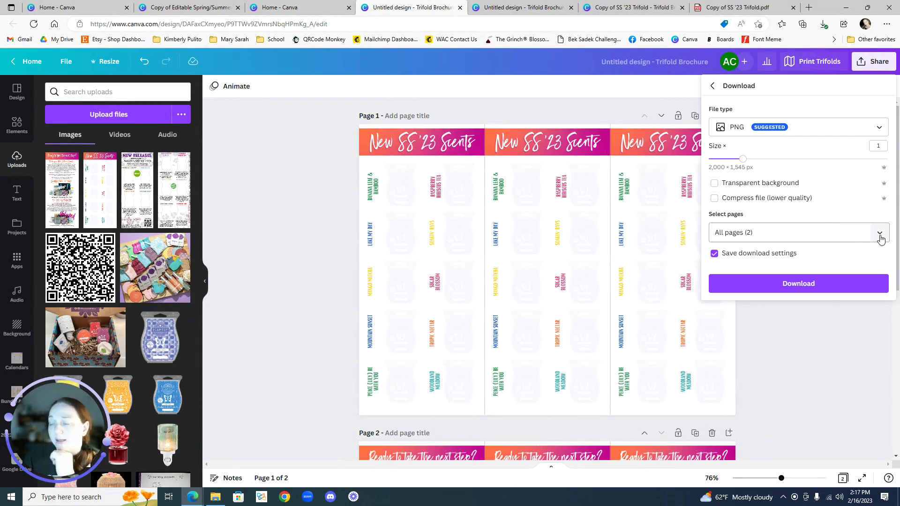
click(879, 131)
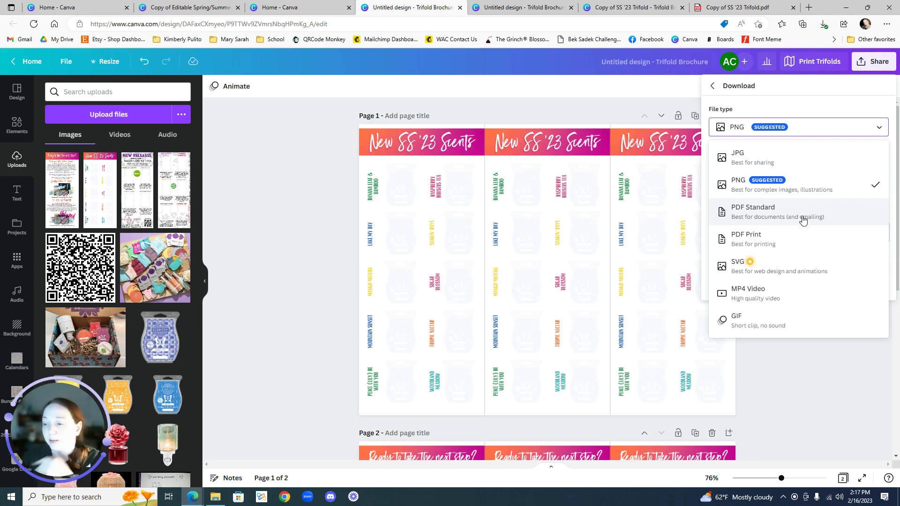
click(750, 240)
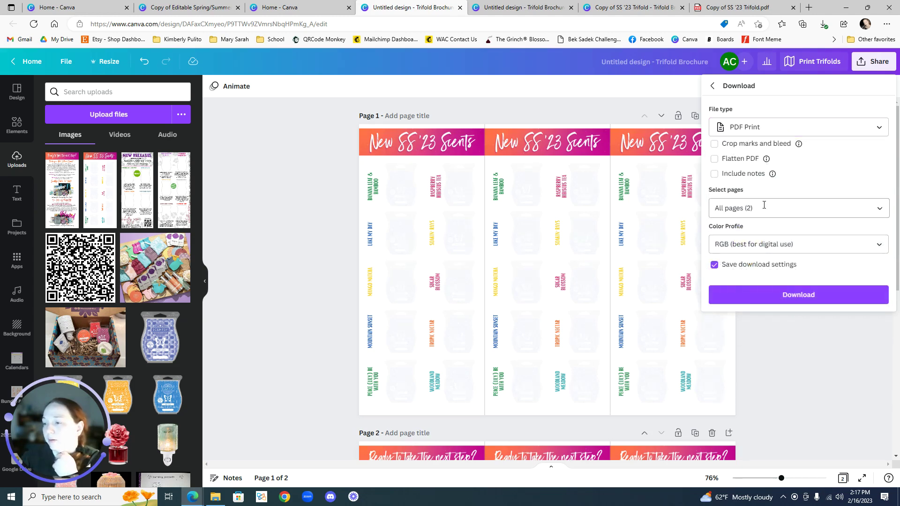
click(878, 243)
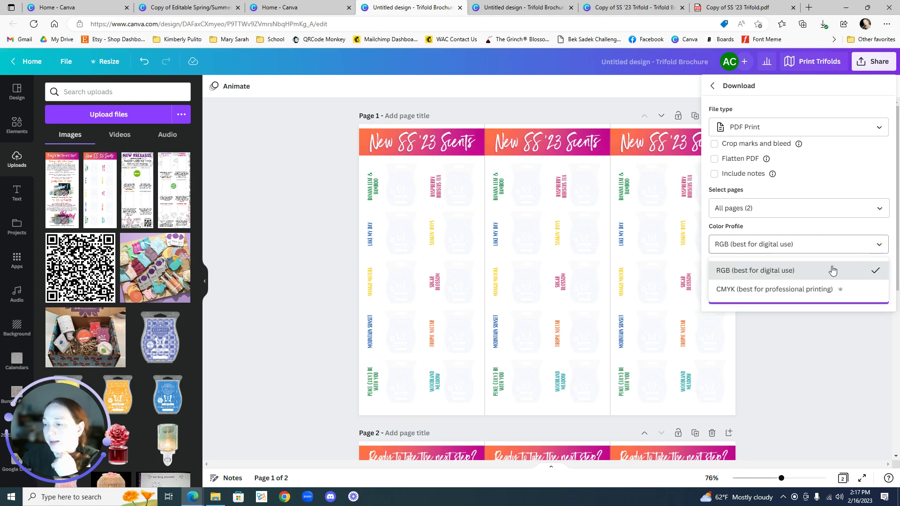
- Choose the CMYK colour profile, enable Flatten PDF, and download both pages
click(799, 296)
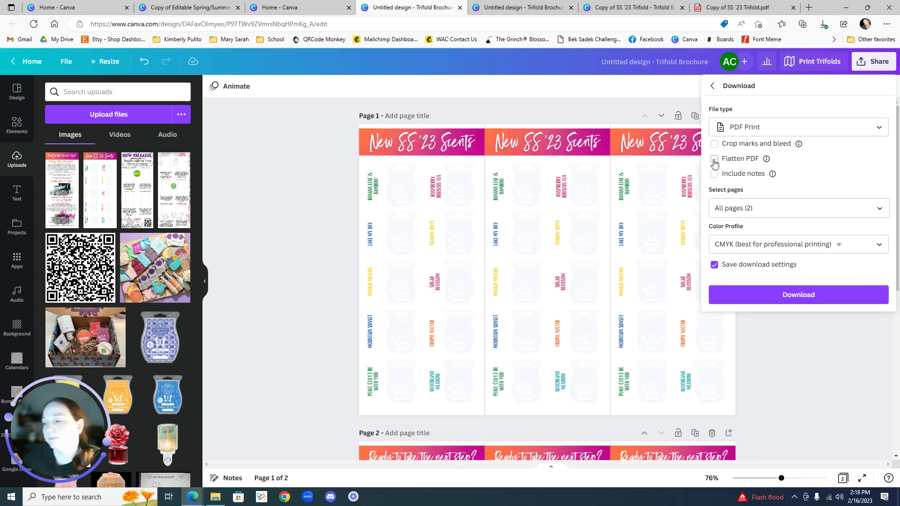
click(714, 159)
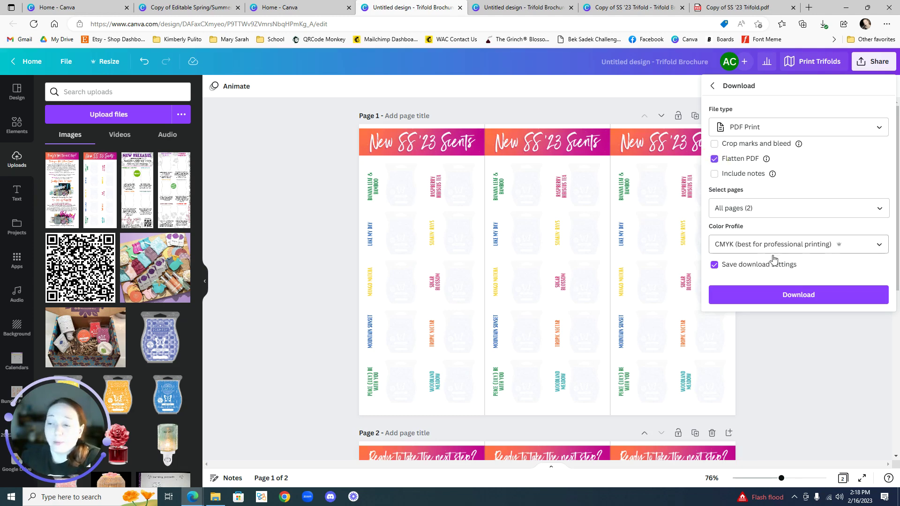
click(797, 296)
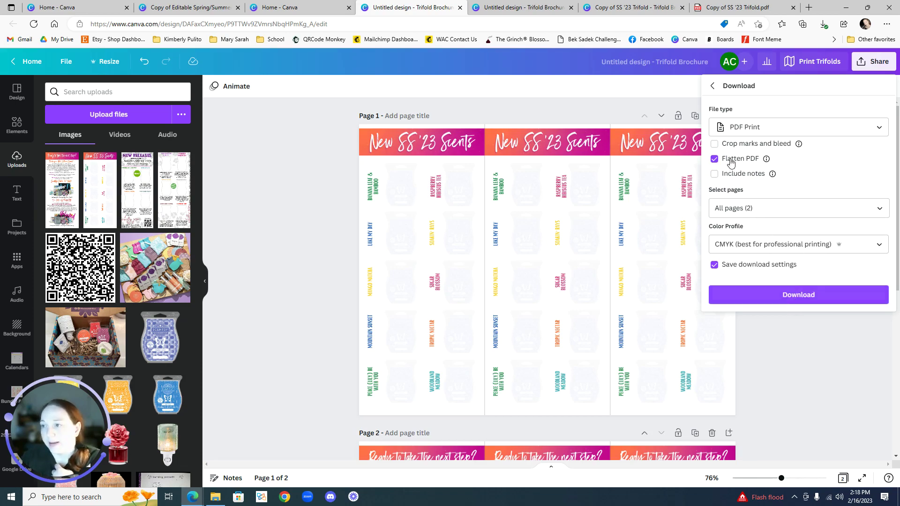
- View both pages of the downloaded trifold PDF in Edge and open its print dialog
click(745, 10)
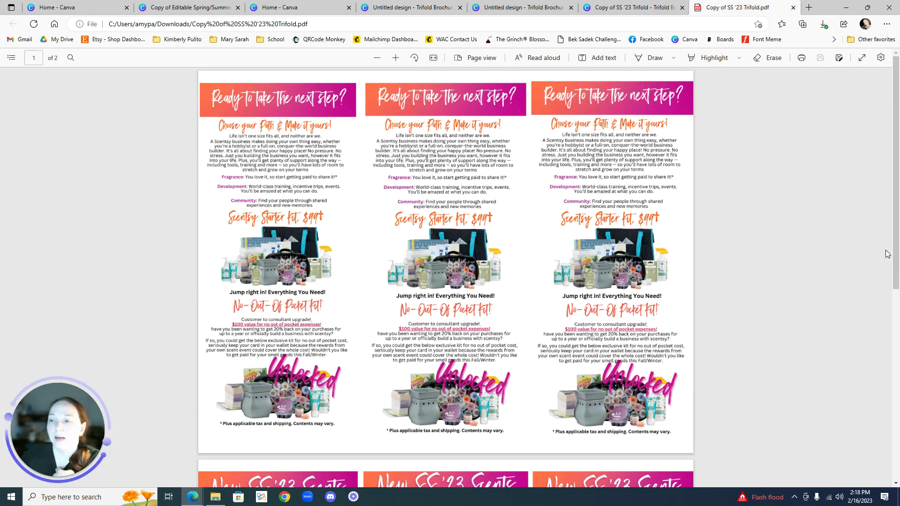
scroll(854, 238, down, 5)
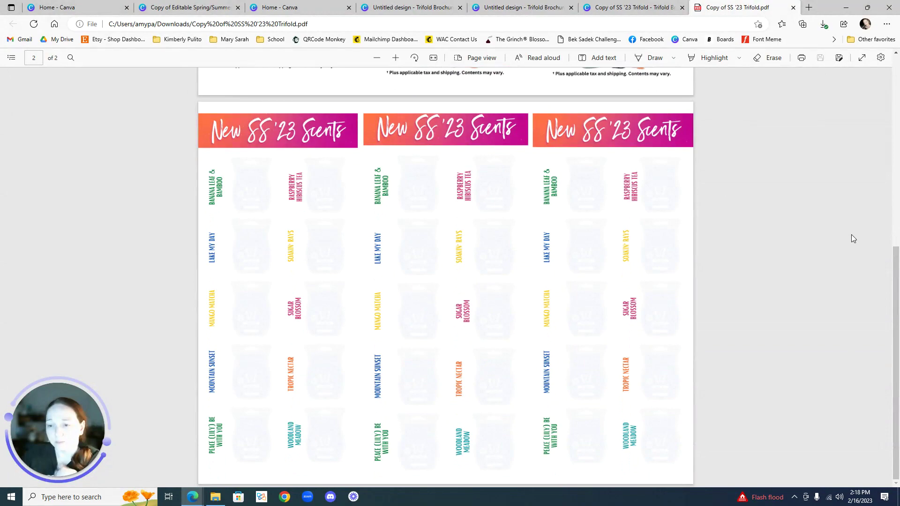
scroll(860, 226, up, 8)
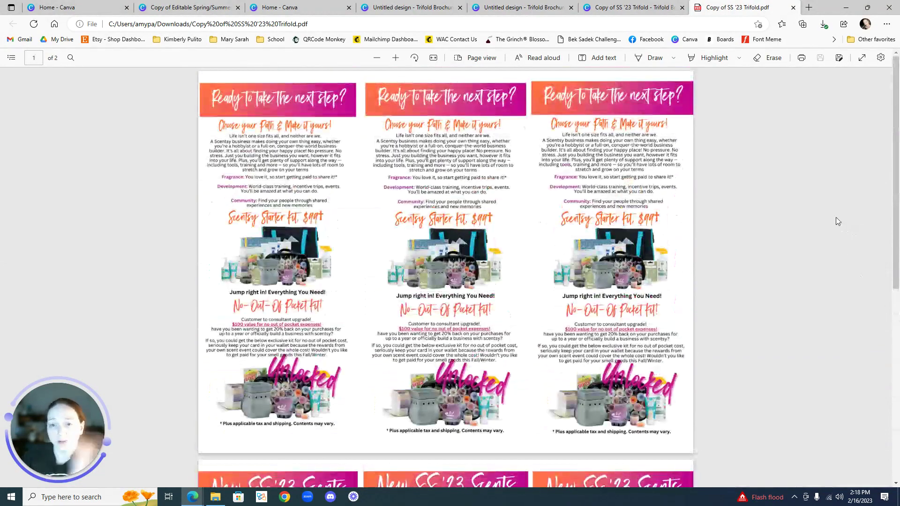
click(801, 58)
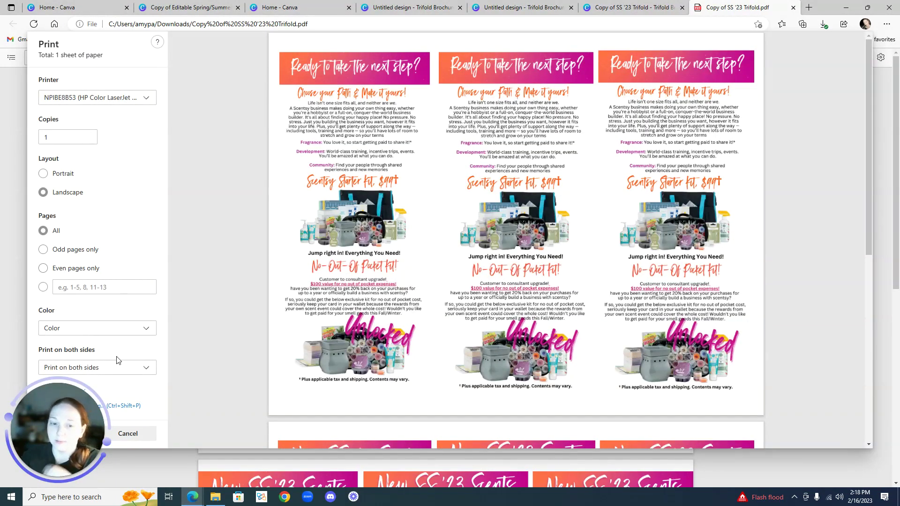
- Review the double-sided flip options and keep Print on both sides selected
drag(69, 428, 79, 157)
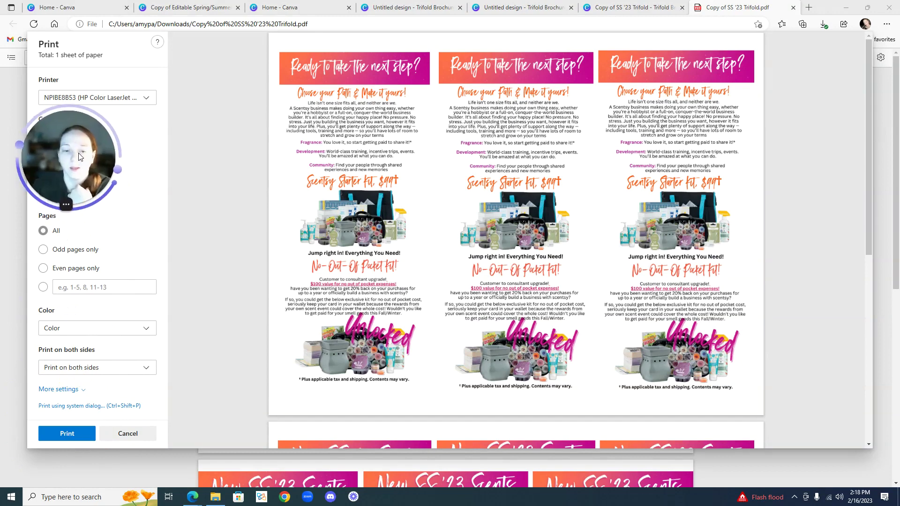
click(146, 370)
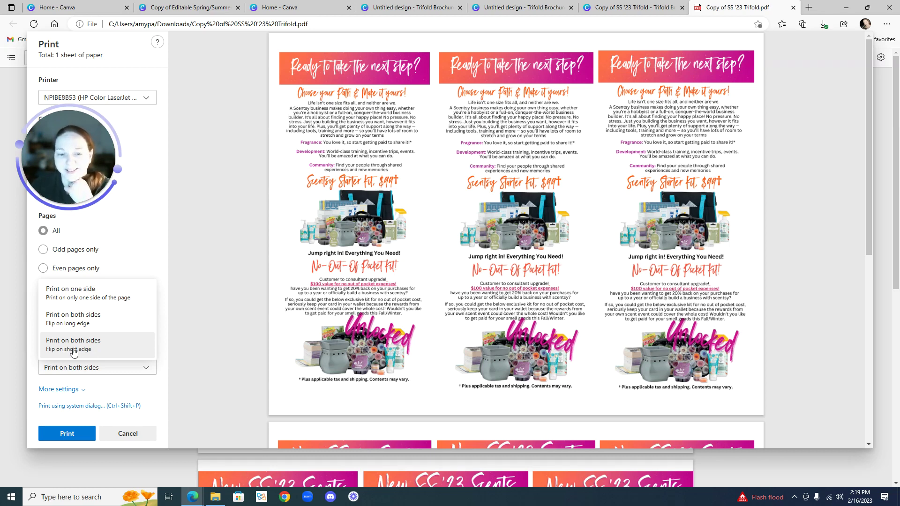
click(73, 351)
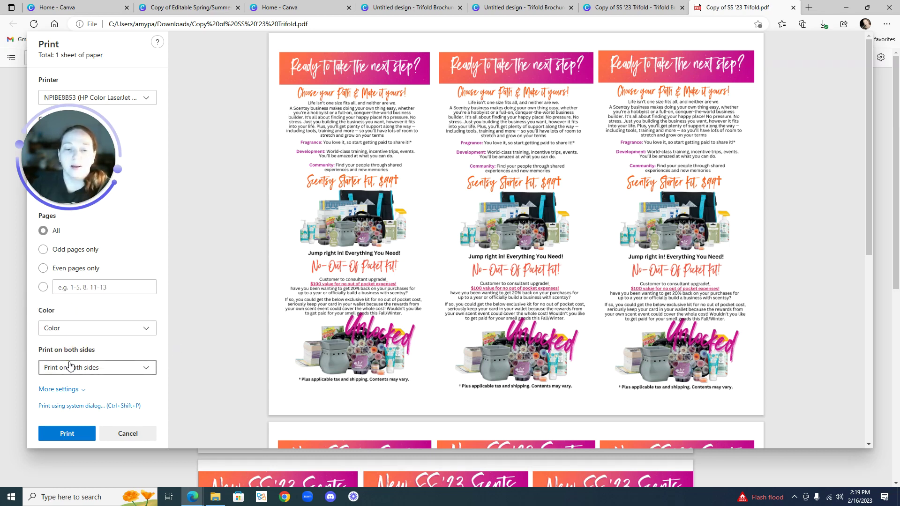
click(145, 368)
click(146, 368)
scroll(148, 370, down, 1)
- Reveal More settings, try Actual size, then scale to Fit to printable area (96%) on Letter
click(147, 370)
click(74, 391)
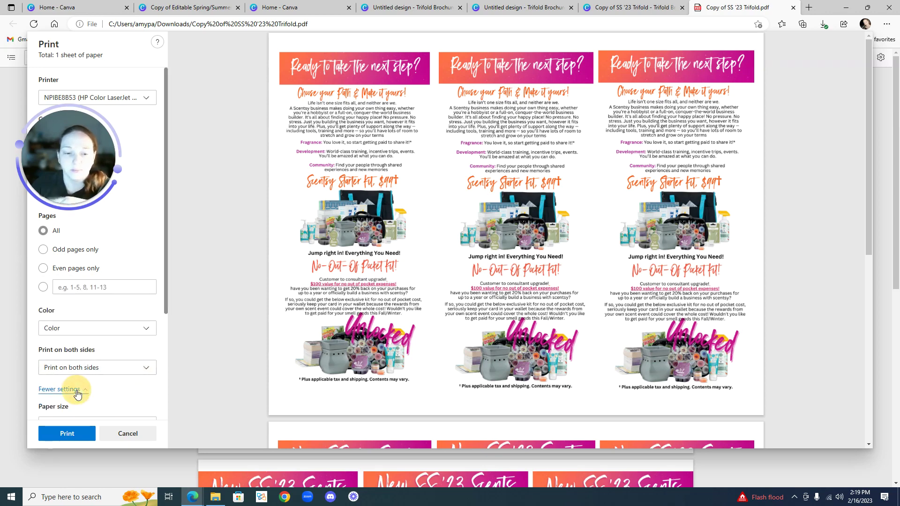
click(74, 391)
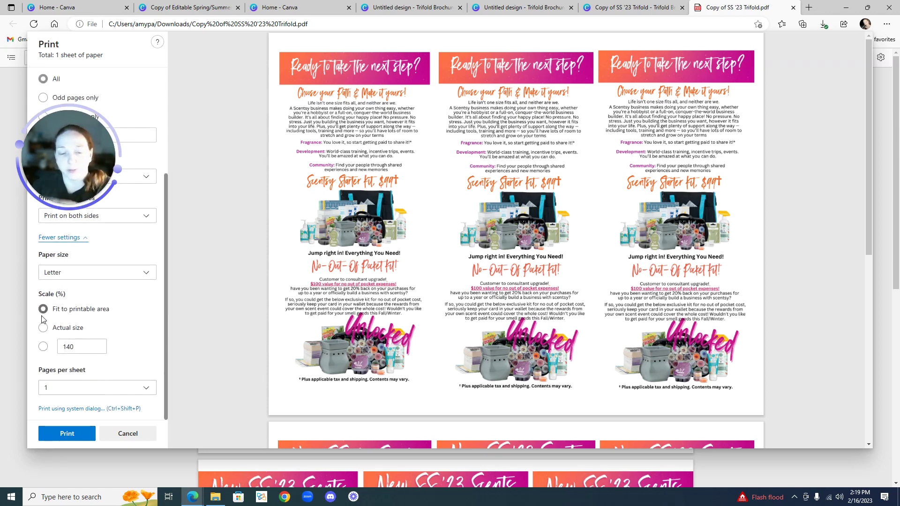
click(44, 330)
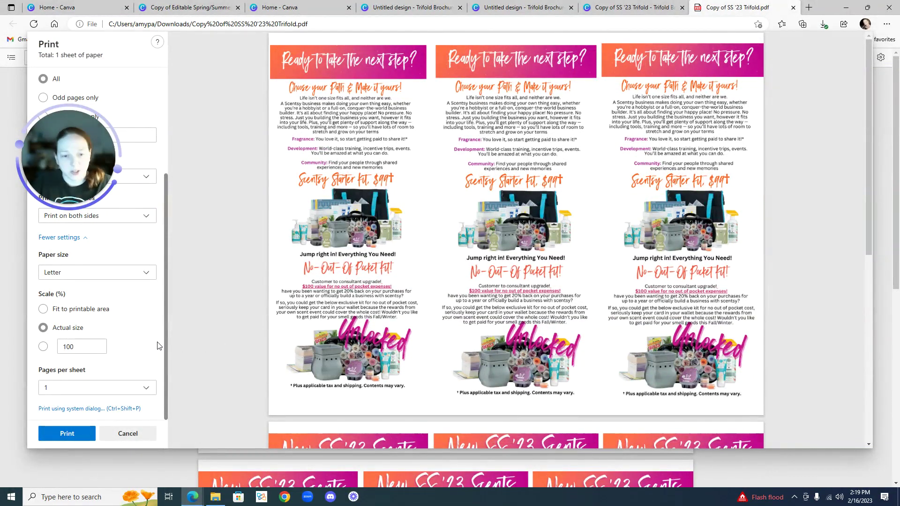
click(43, 310)
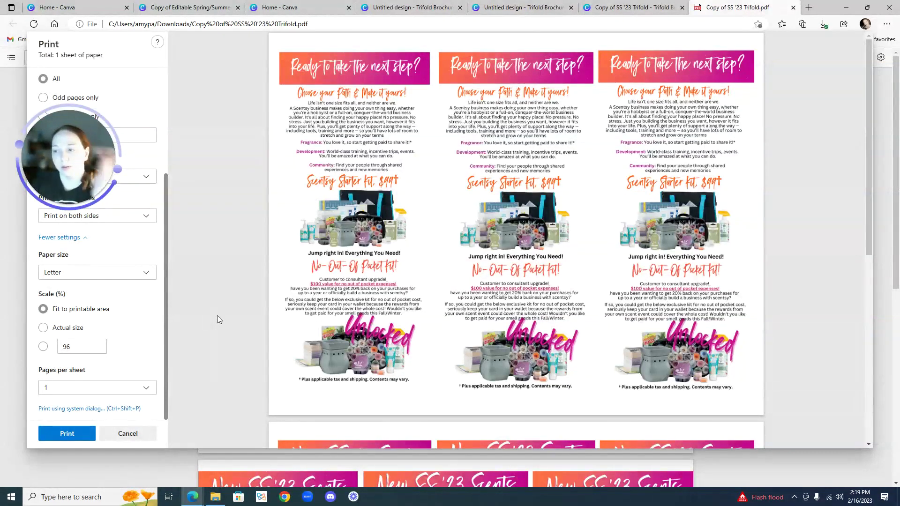